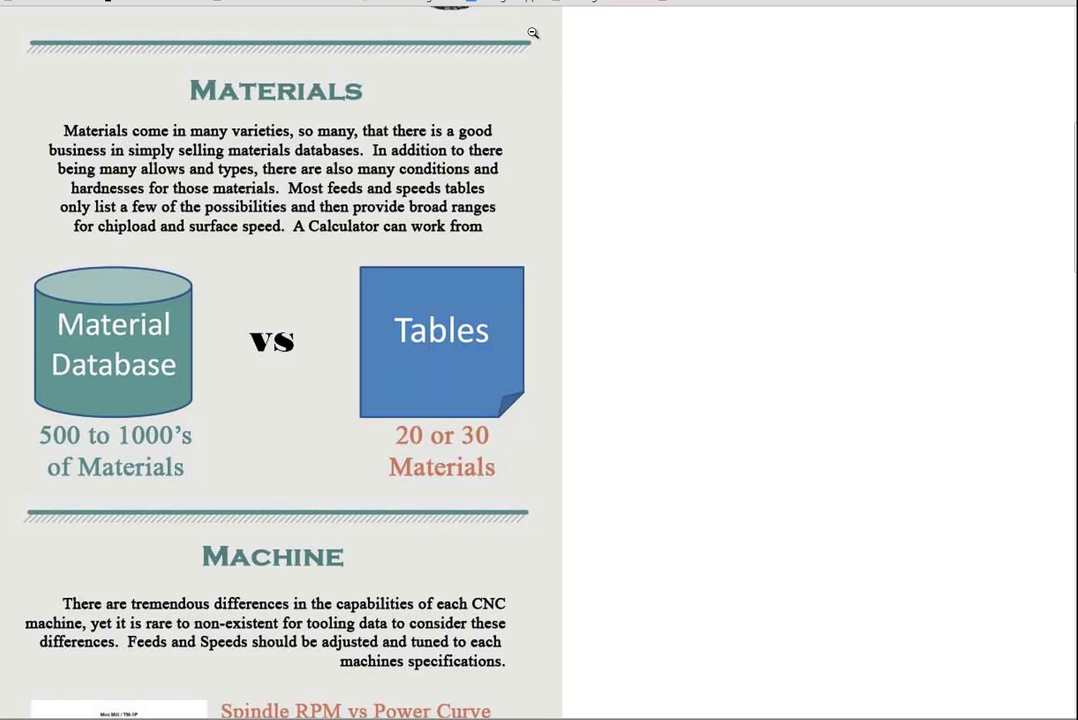
pyautogui.scroll(-5, 290, 360)
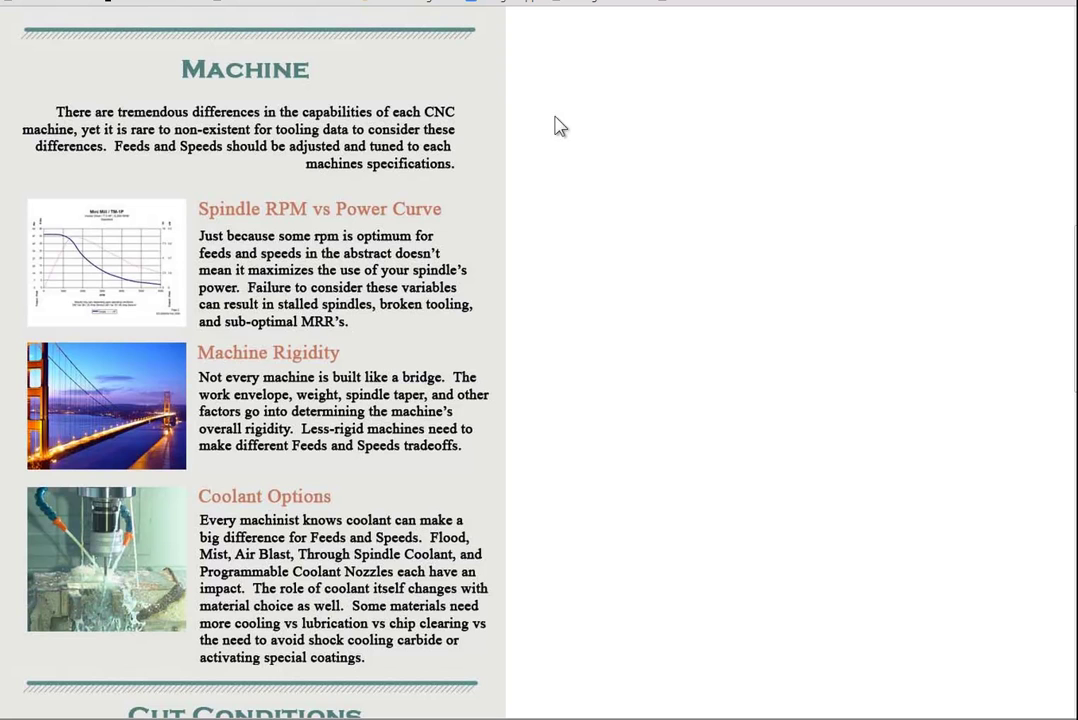
# Scroll the CNCCookbook page down to the Cut Conditions section.
pyautogui.scroll(-5, 253, 360)
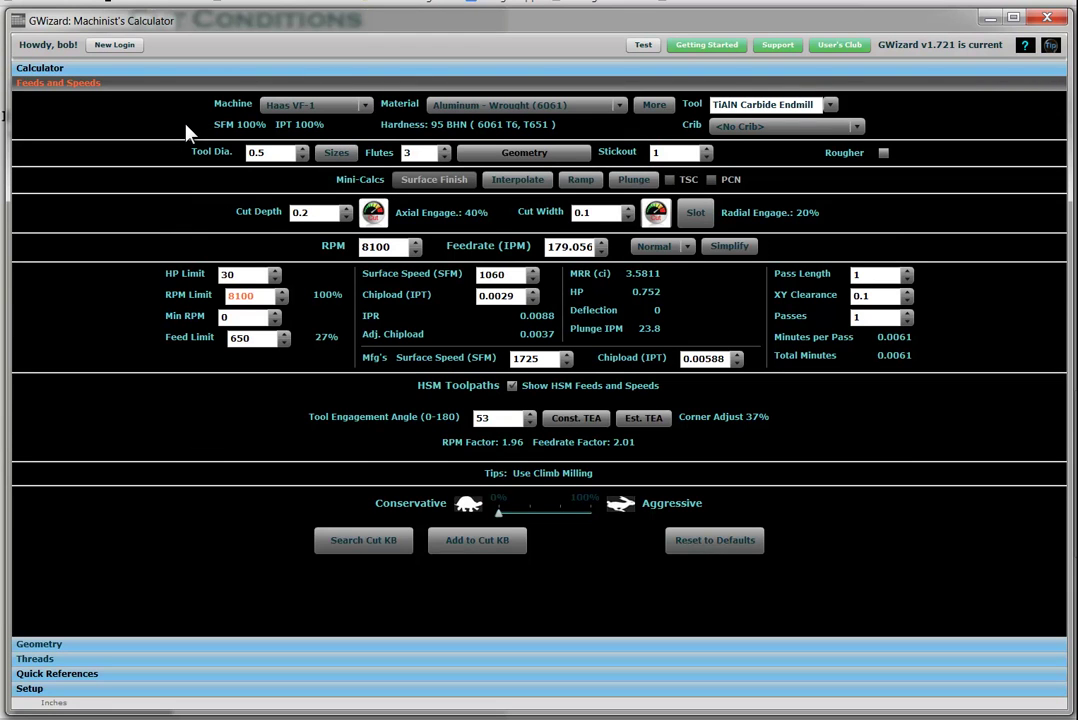
# Select Haas VF-2 as the machine, review its Machine Profile in Setup, then return to Feeds and Speeds.
pyautogui.click(365, 106)
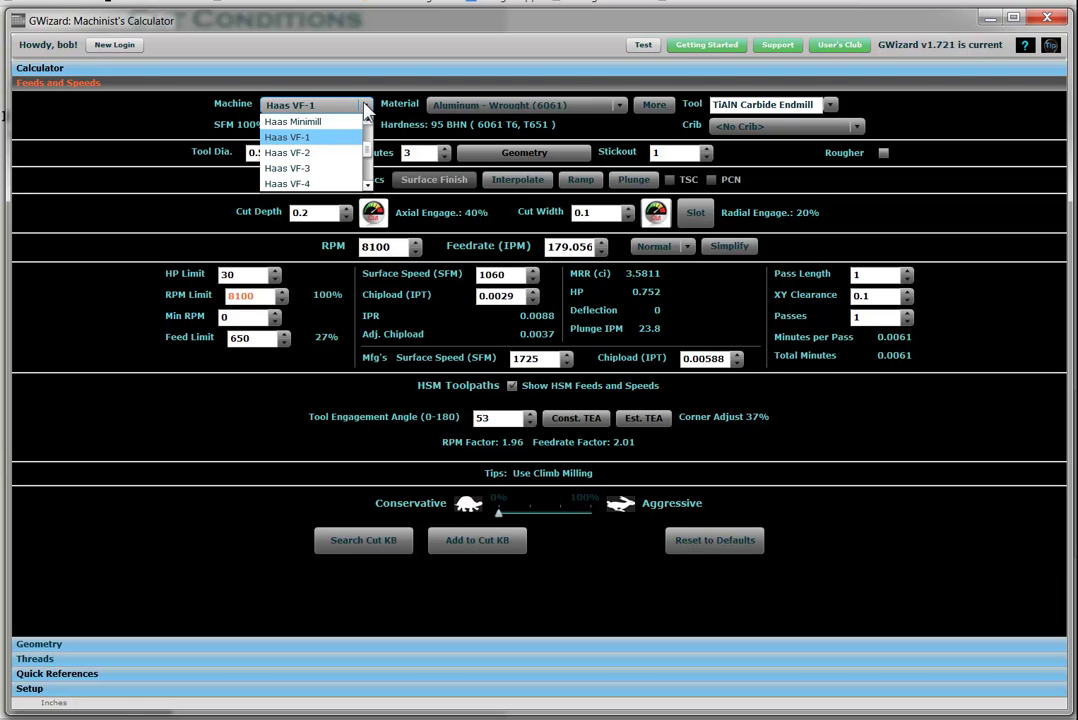
pyautogui.scroll(2, 368, 137)
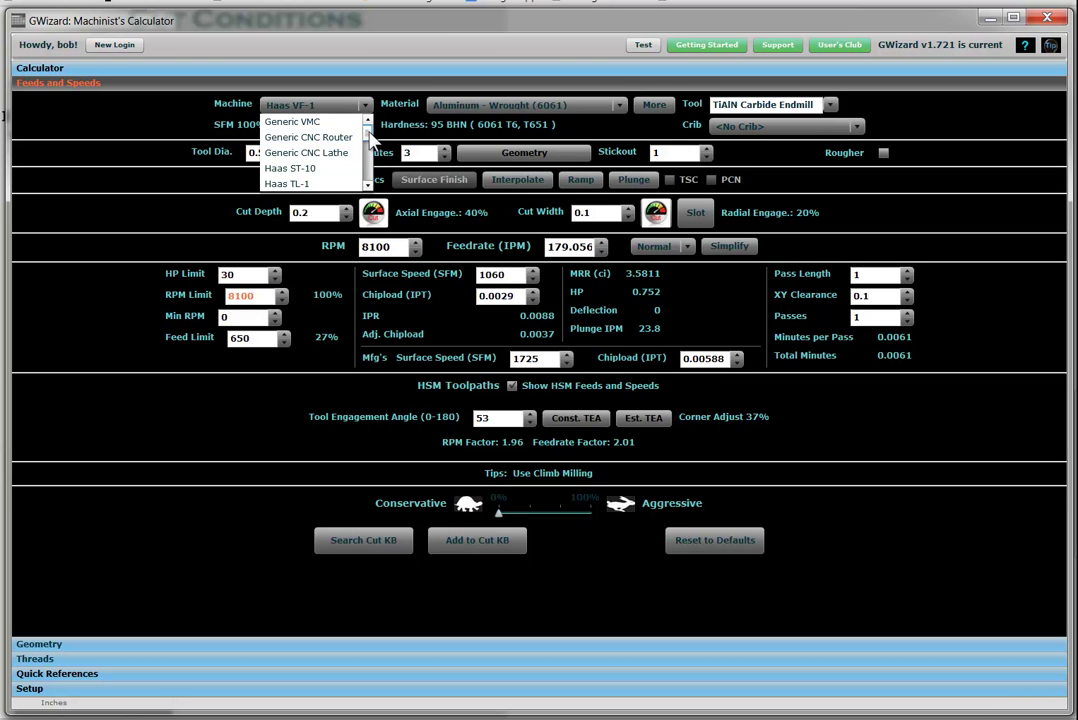
pyautogui.moveTo(368, 138); pyautogui.dragTo(368, 150)
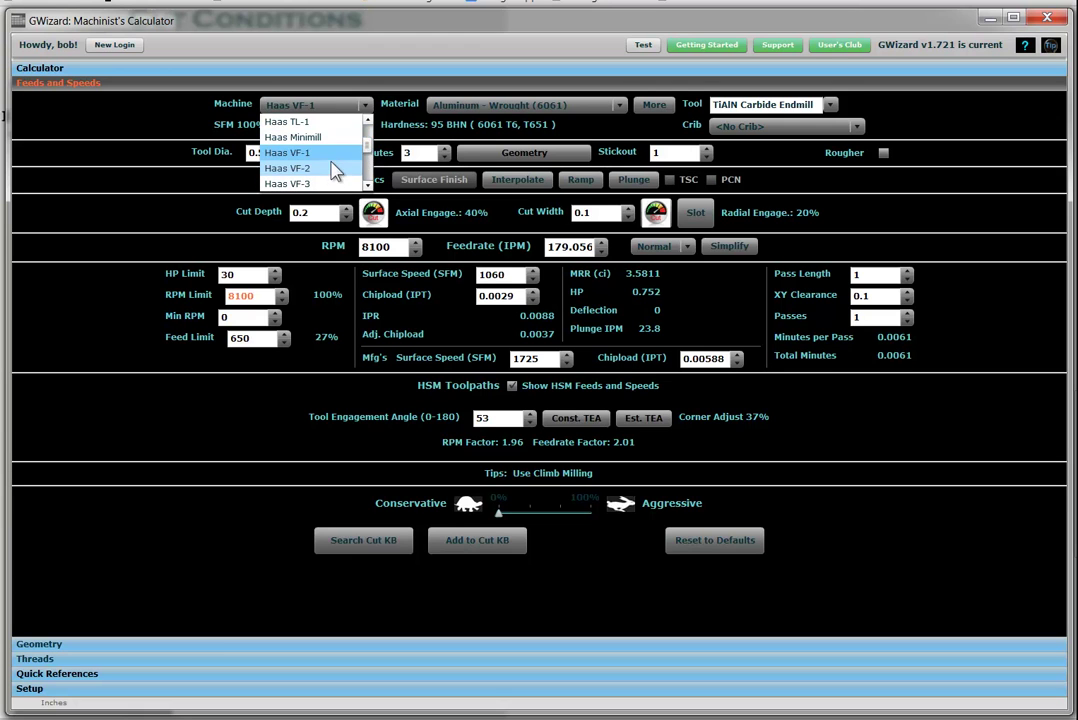
pyautogui.click(335, 172)
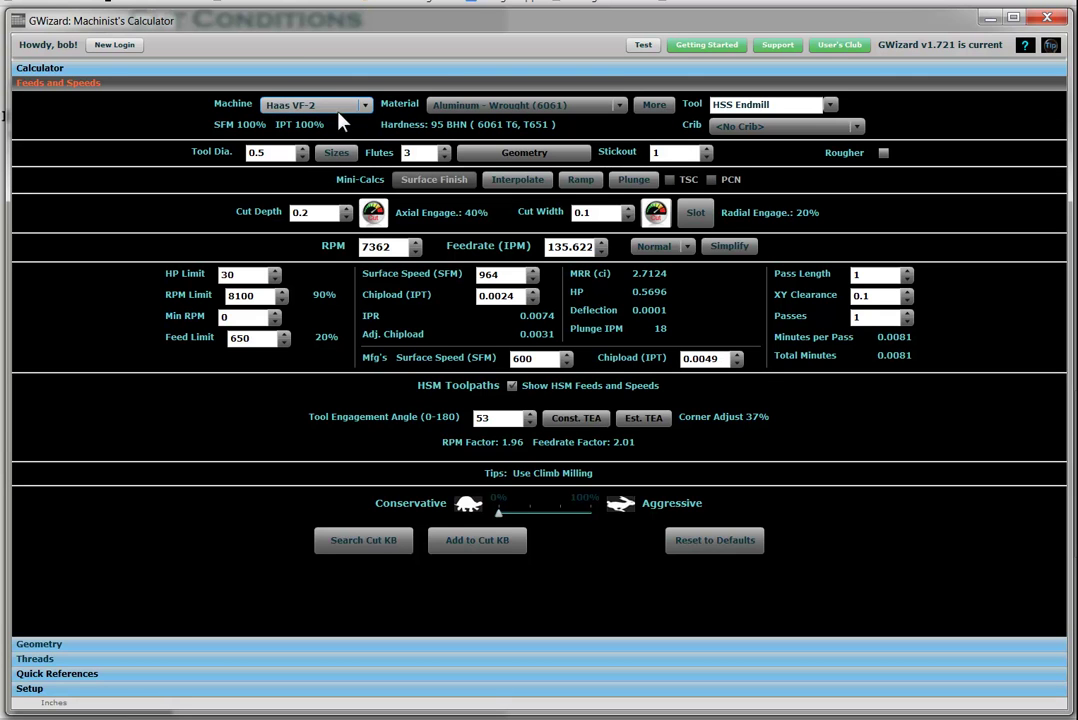
pyautogui.click(152, 689)
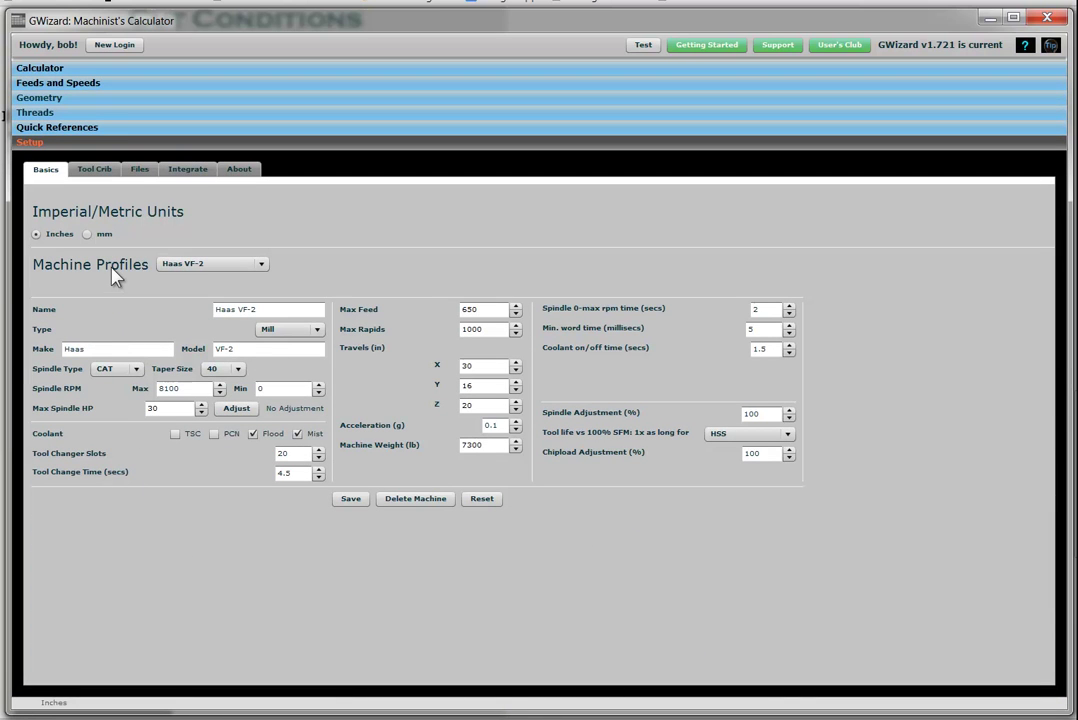
pyautogui.click(96, 85)
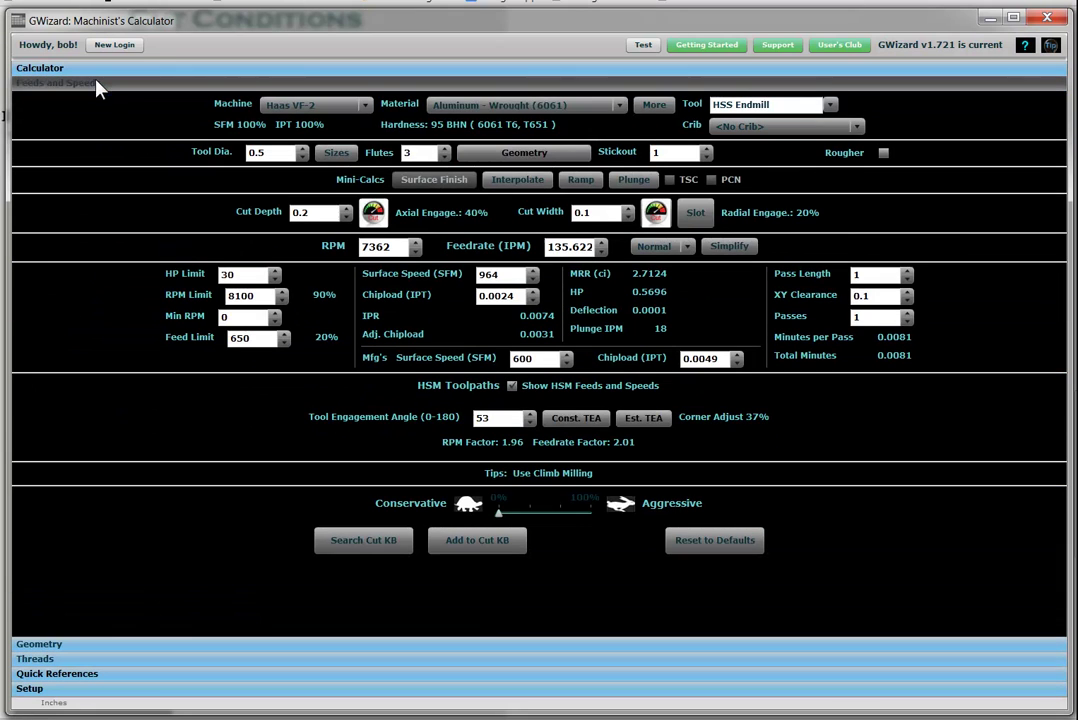
# Set the material to Steel - Low Carbon (1020) in the 1020 Hot Rolled condition (111 BHN).
pyautogui.click(617, 108)
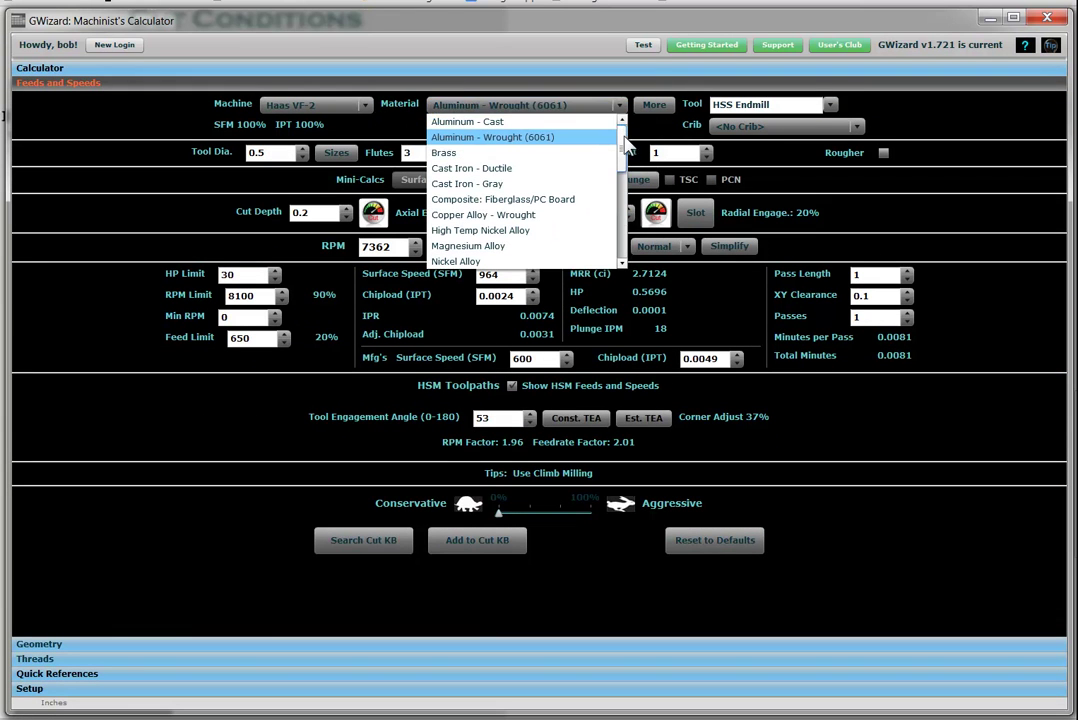
pyautogui.scroll(-2, 622, 165)
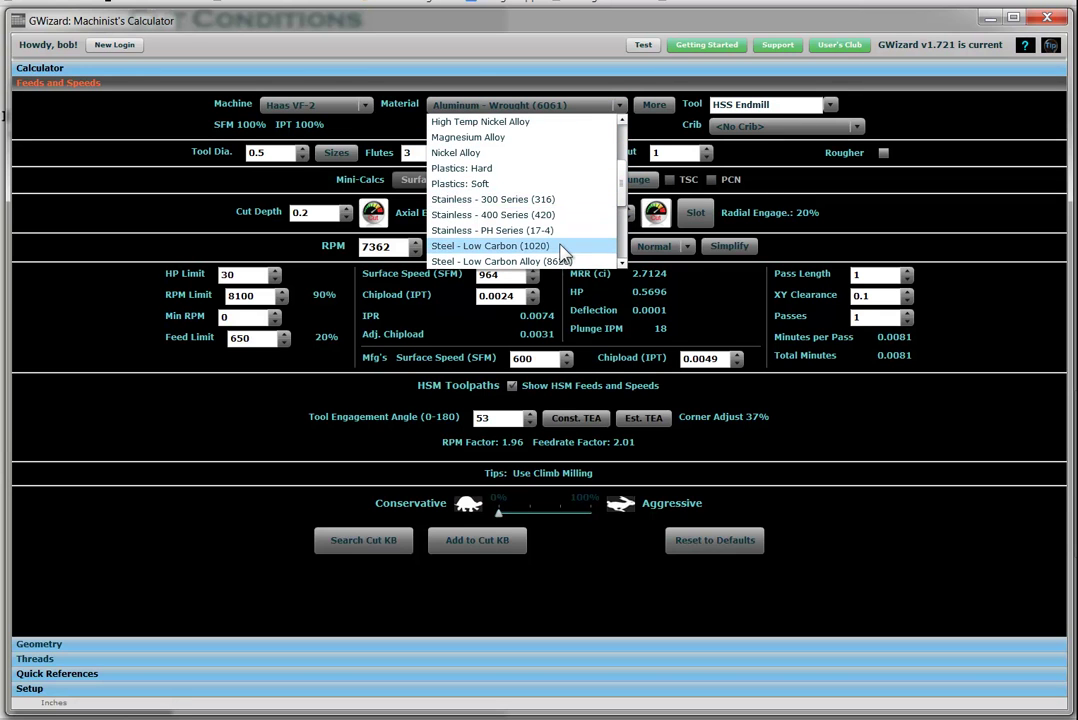
pyautogui.click(561, 248)
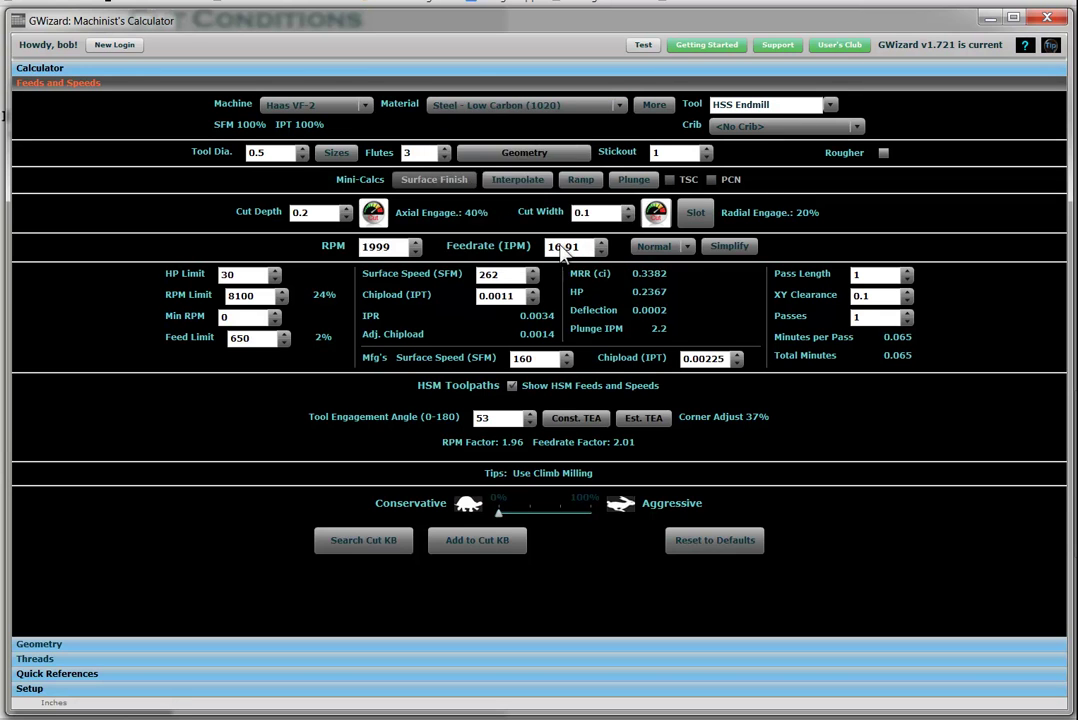
pyautogui.click(646, 108)
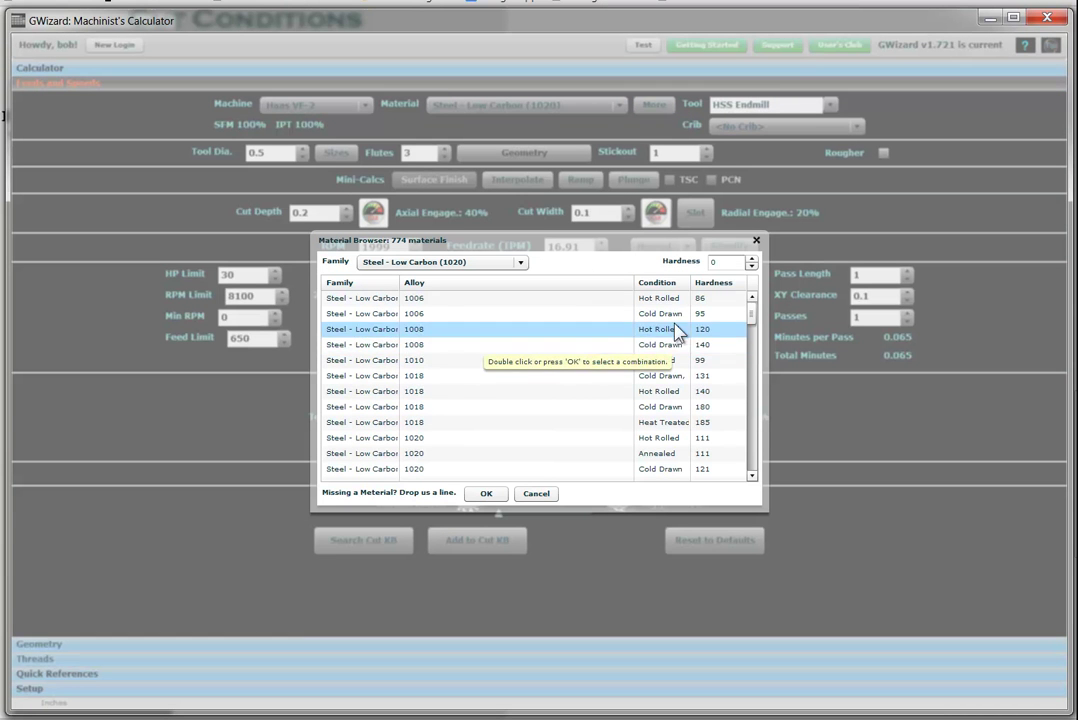
pyautogui.click(457, 443)
pyautogui.click(485, 493)
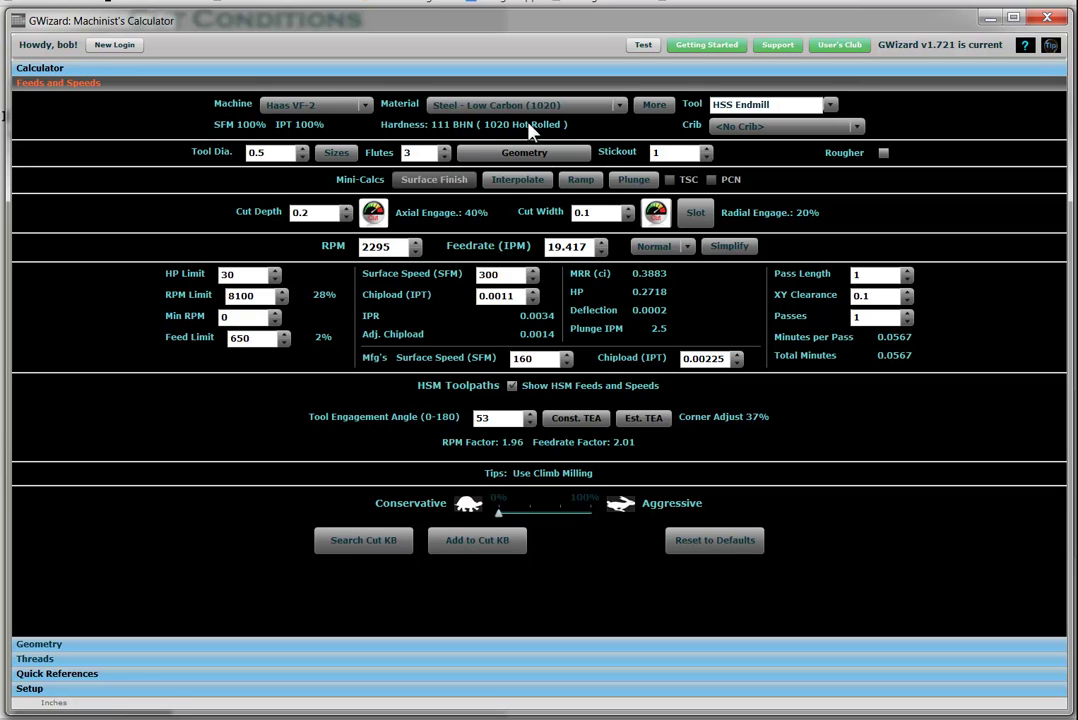
# Use a TiAlN Carbide Endmill and raise its flute count from 3 to 4.
pyautogui.click(830, 107)
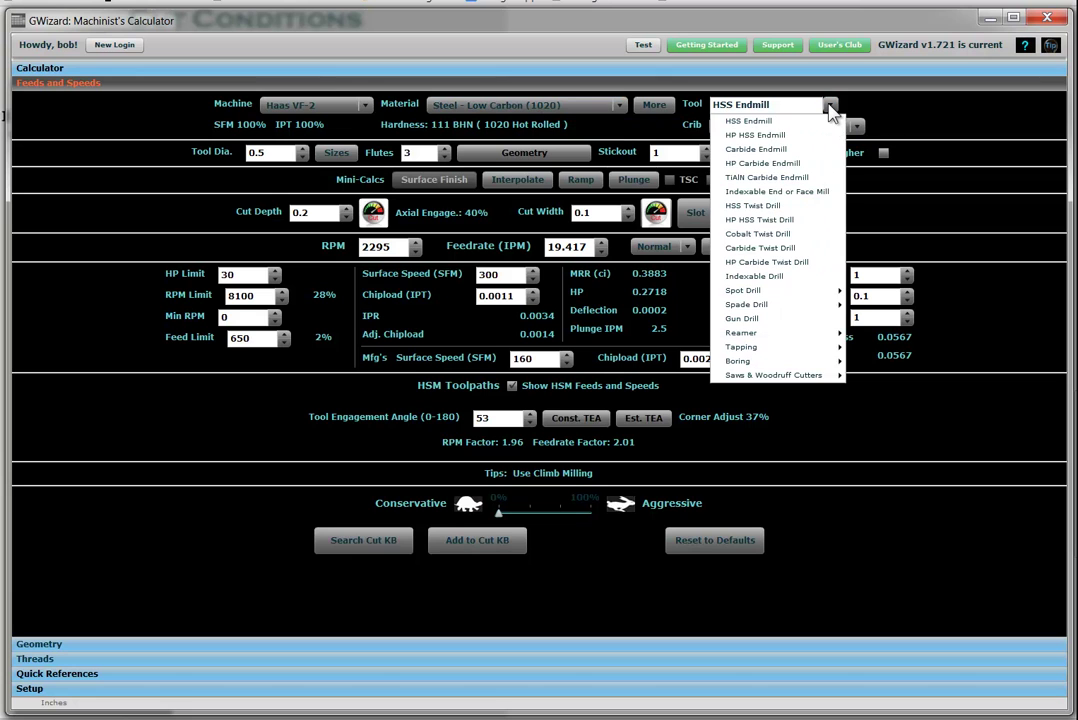
pyautogui.click(775, 178)
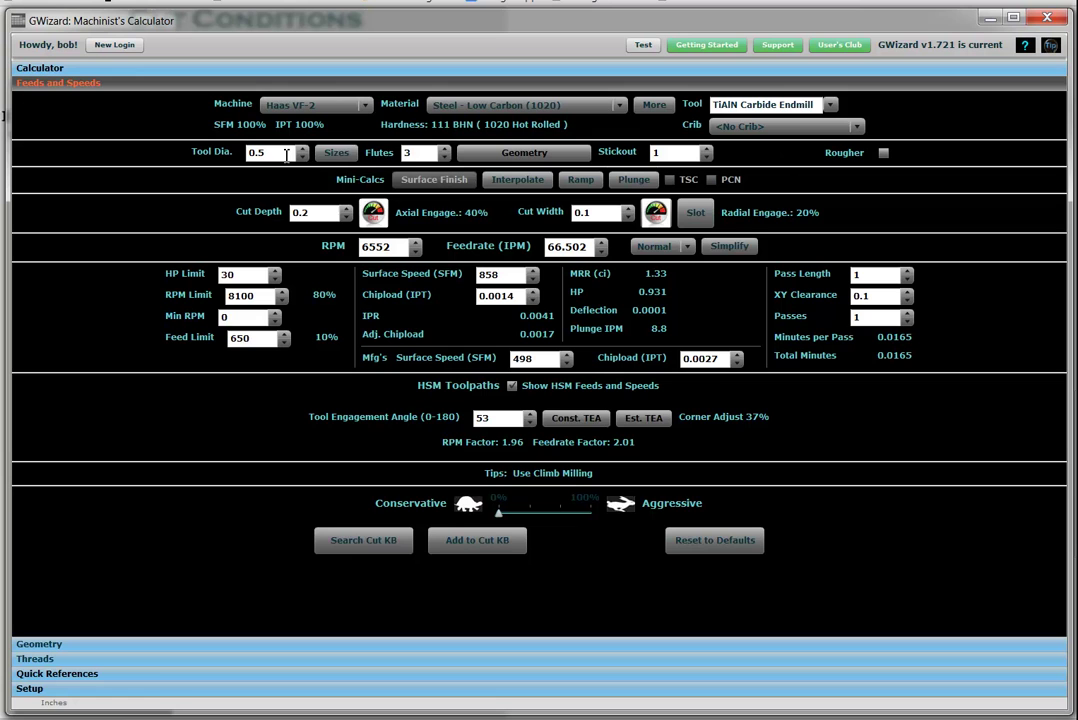
pyautogui.click(444, 149)
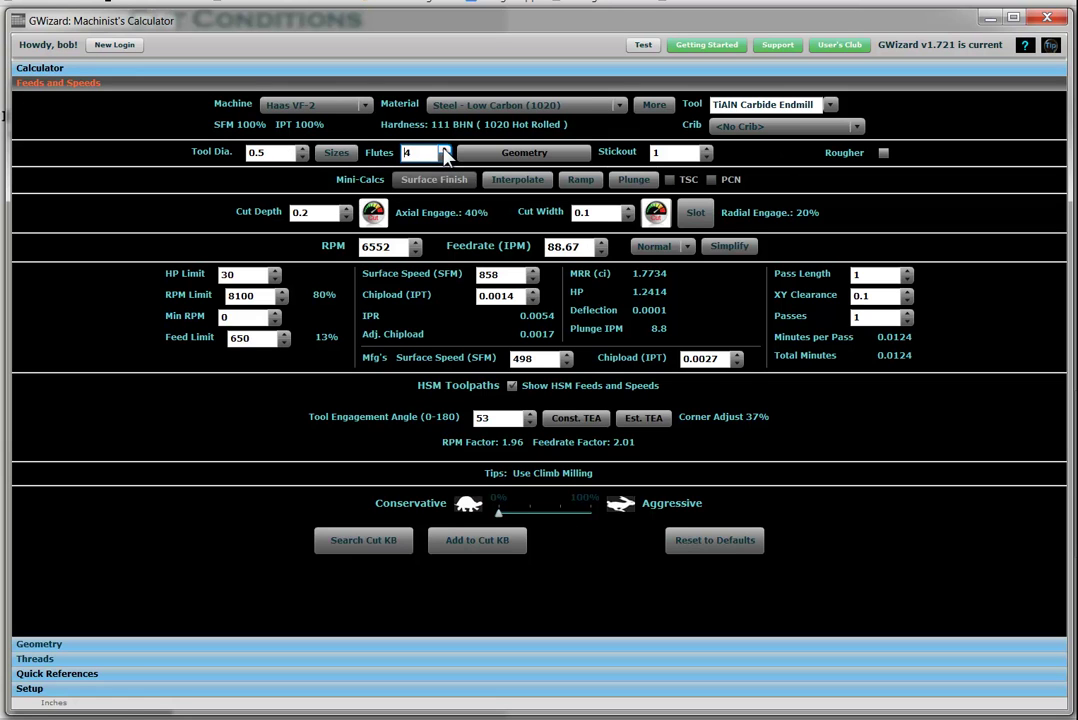
pyautogui.click(505, 153)
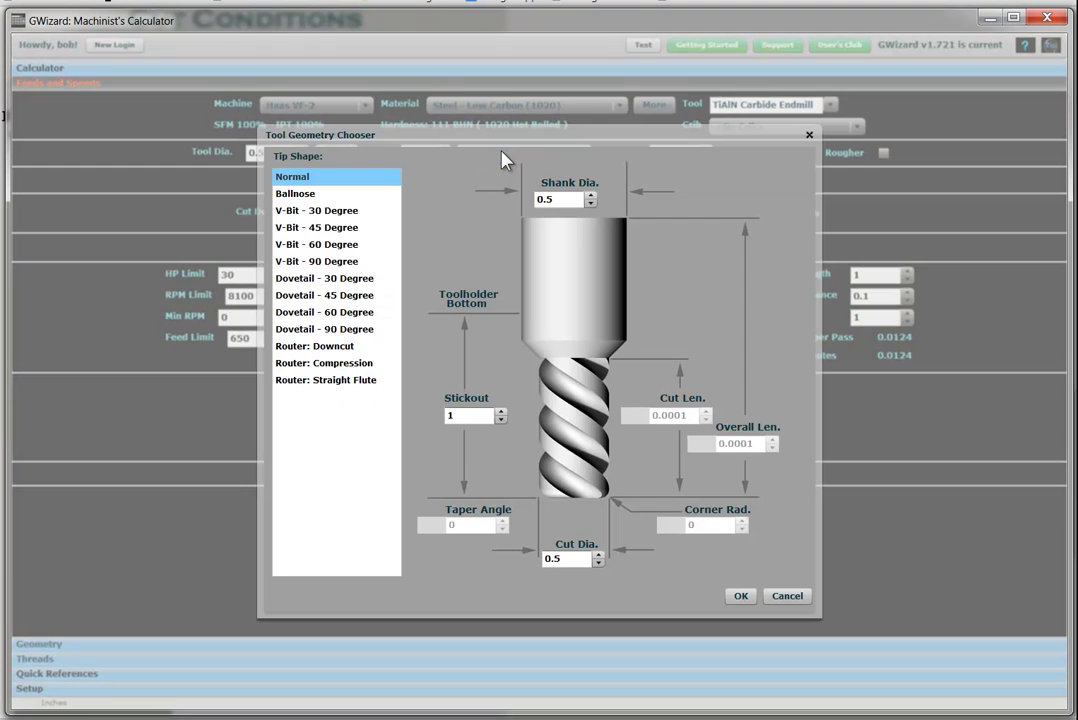
pyautogui.click(310, 196)
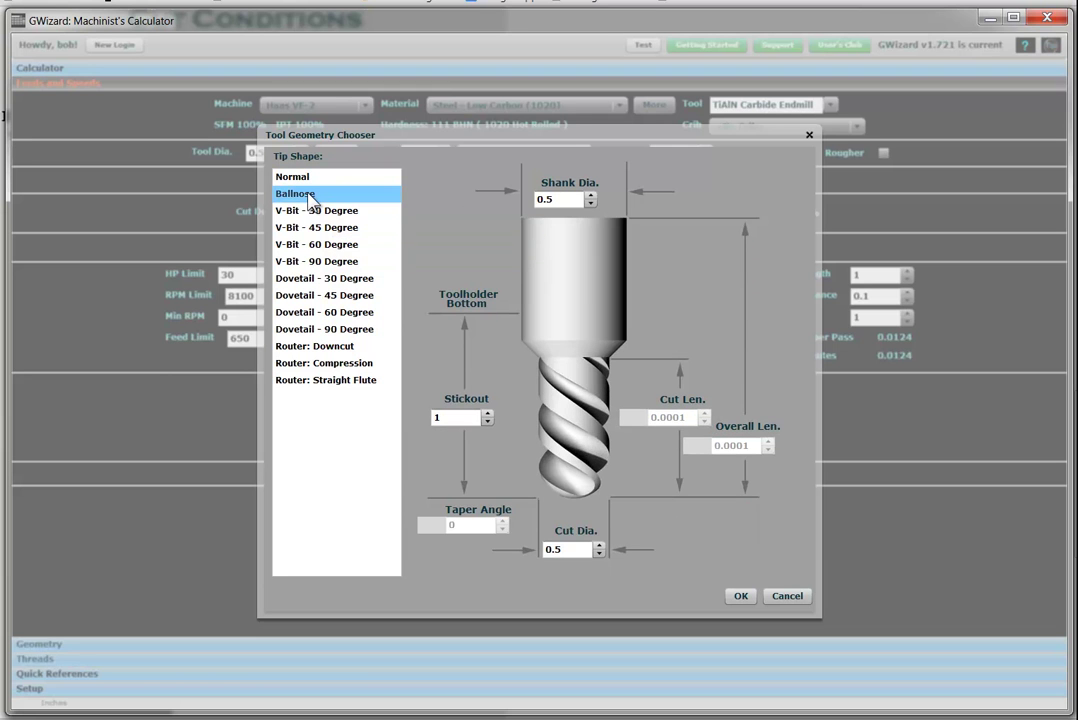
pyautogui.click(311, 212)
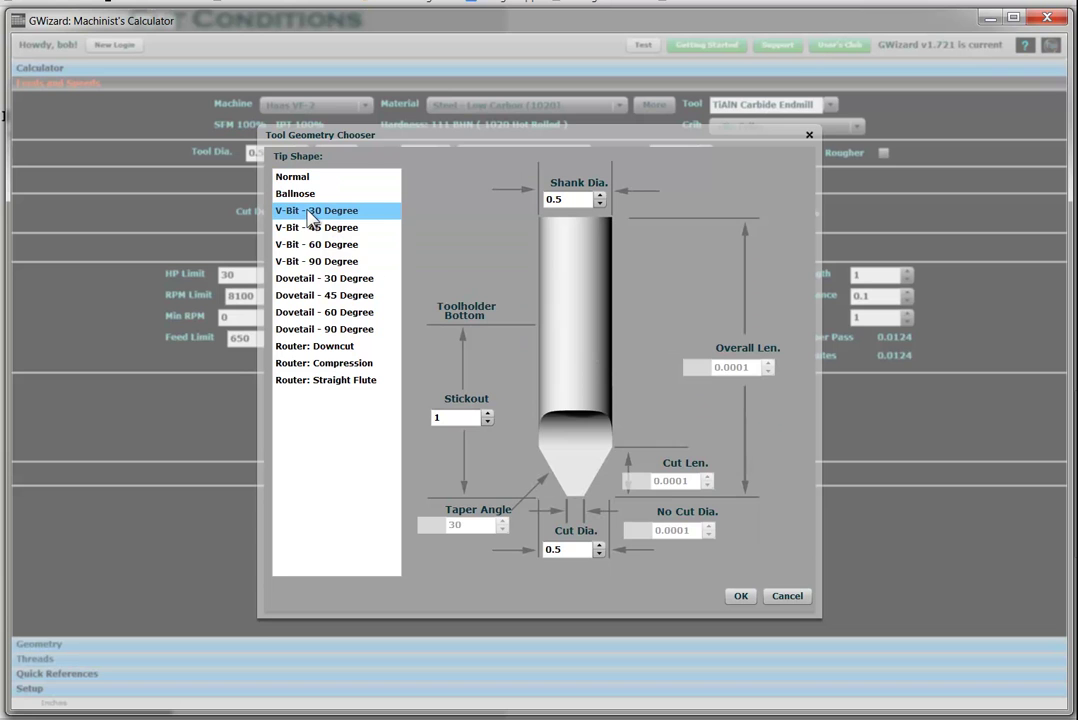
pyautogui.click(303, 280)
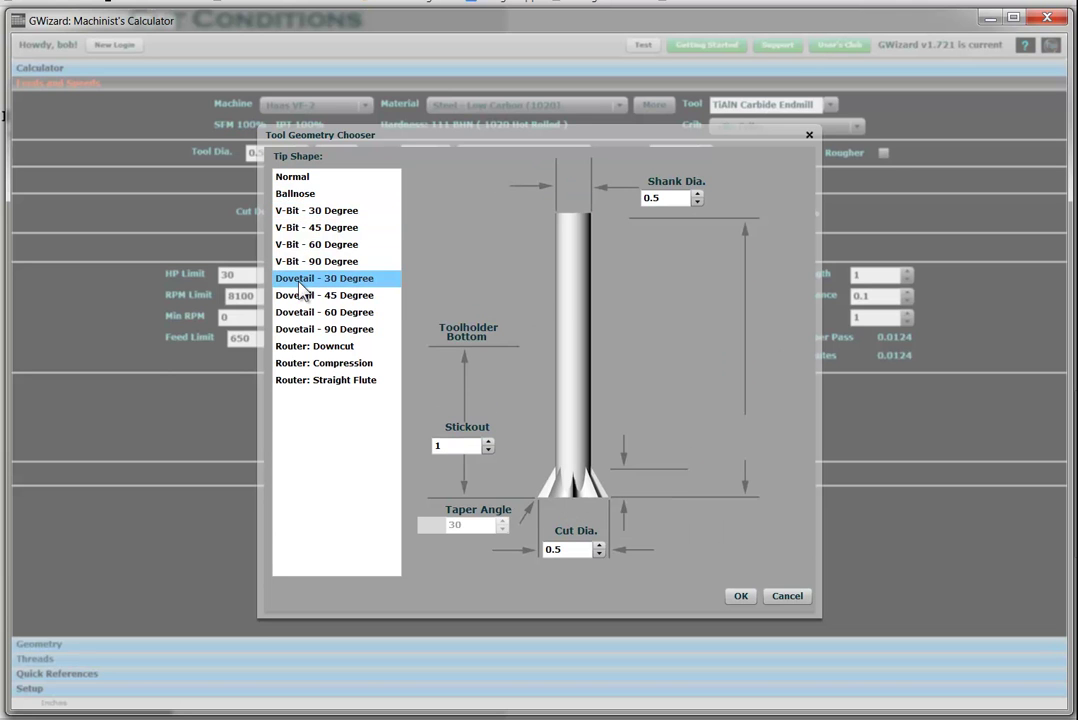
pyautogui.click(306, 180)
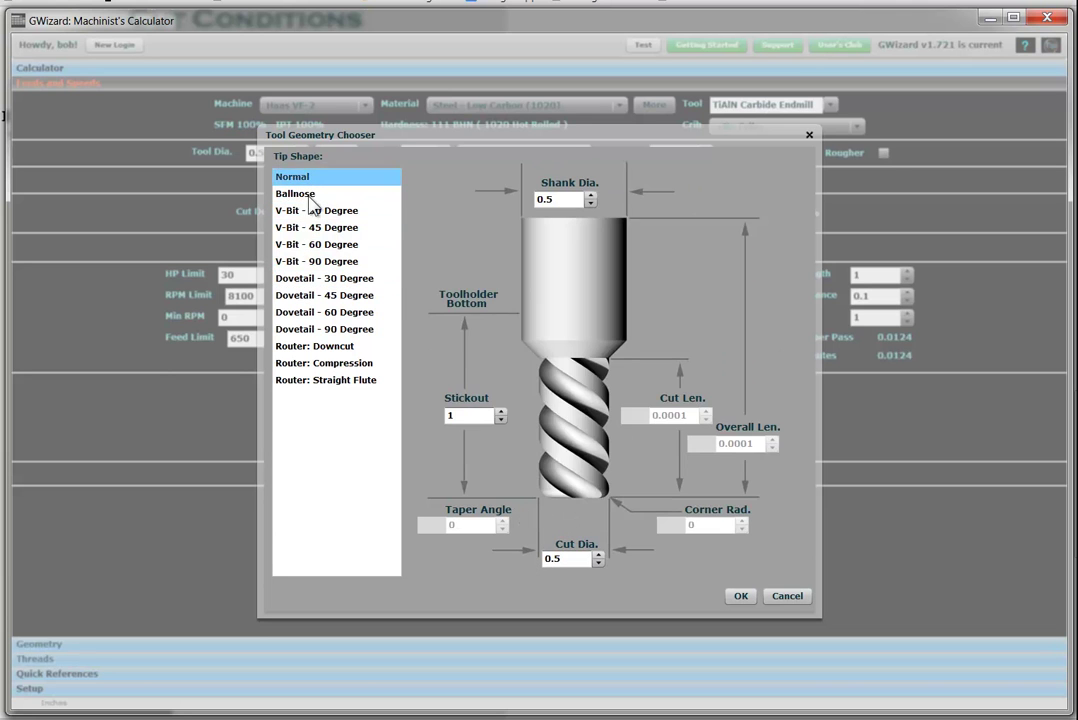
# Cancel the Tool Geometry Chooser and set a full-width 0.5 slot cut at 100% engagement.
pyautogui.click(790, 596)
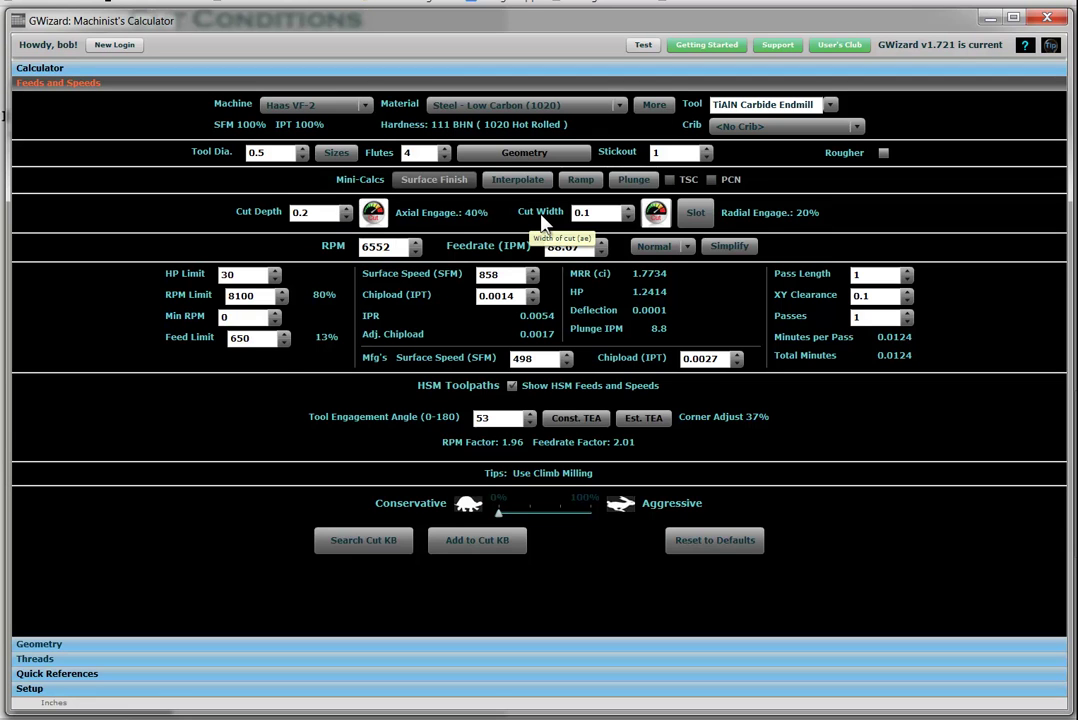
pyautogui.click(704, 217)
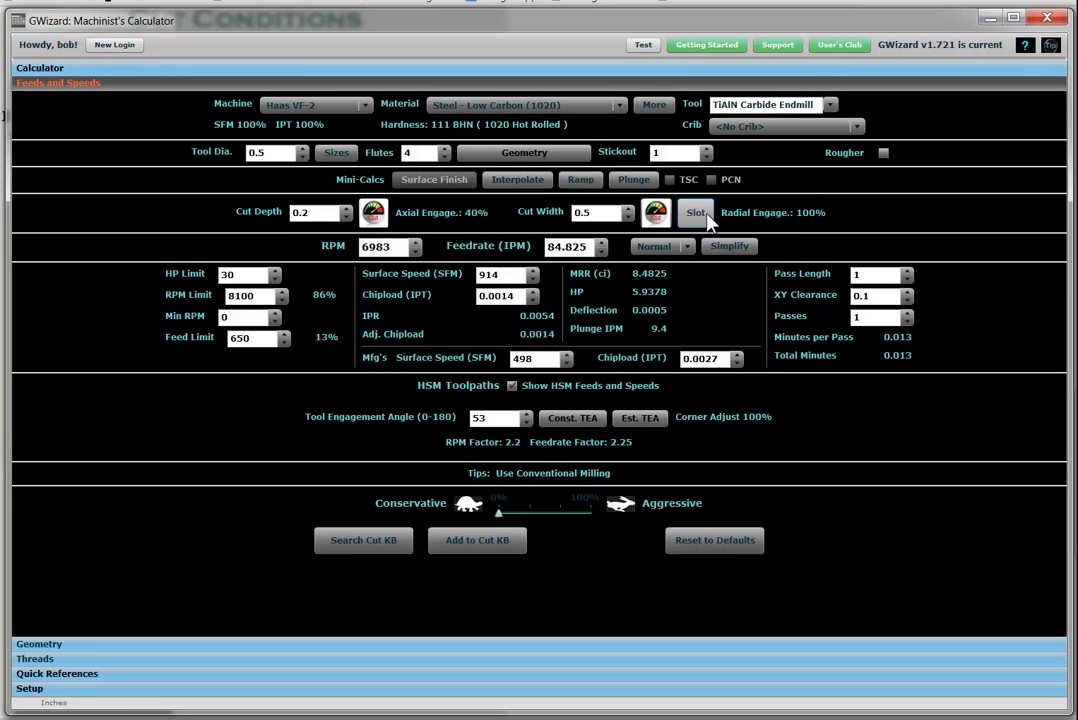
# Run Optimize Depth + Lock Width of Cut at 0.001 max deflection, proposing 0.6667 depth.
pyautogui.click(373, 214)
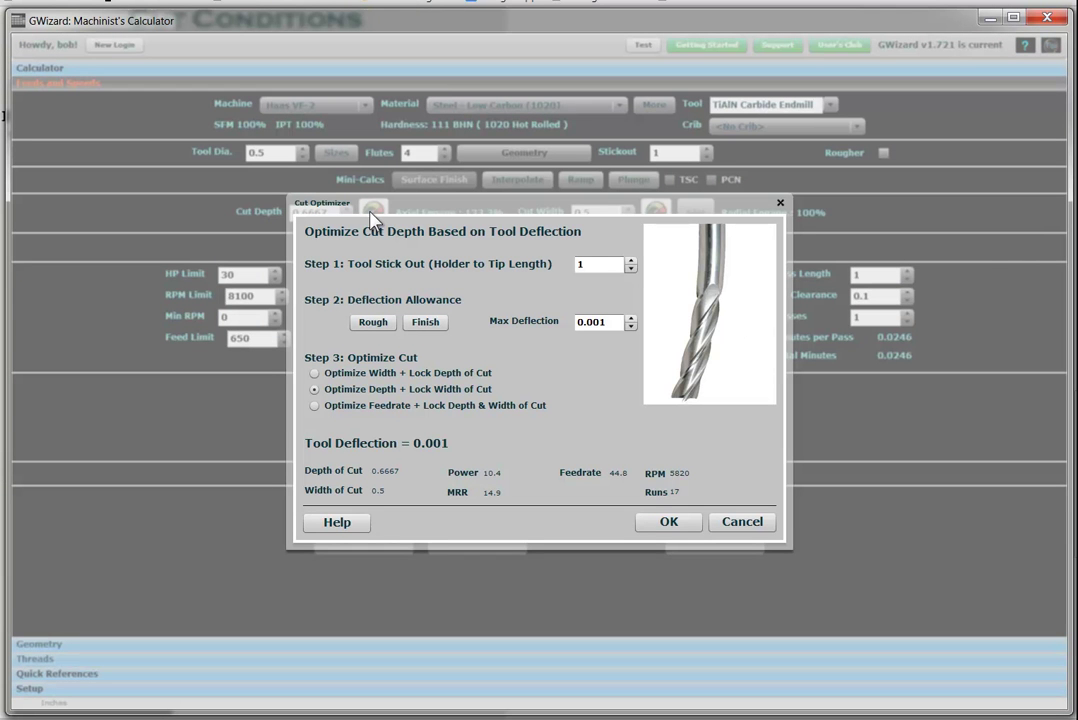
pyautogui.click(729, 520)
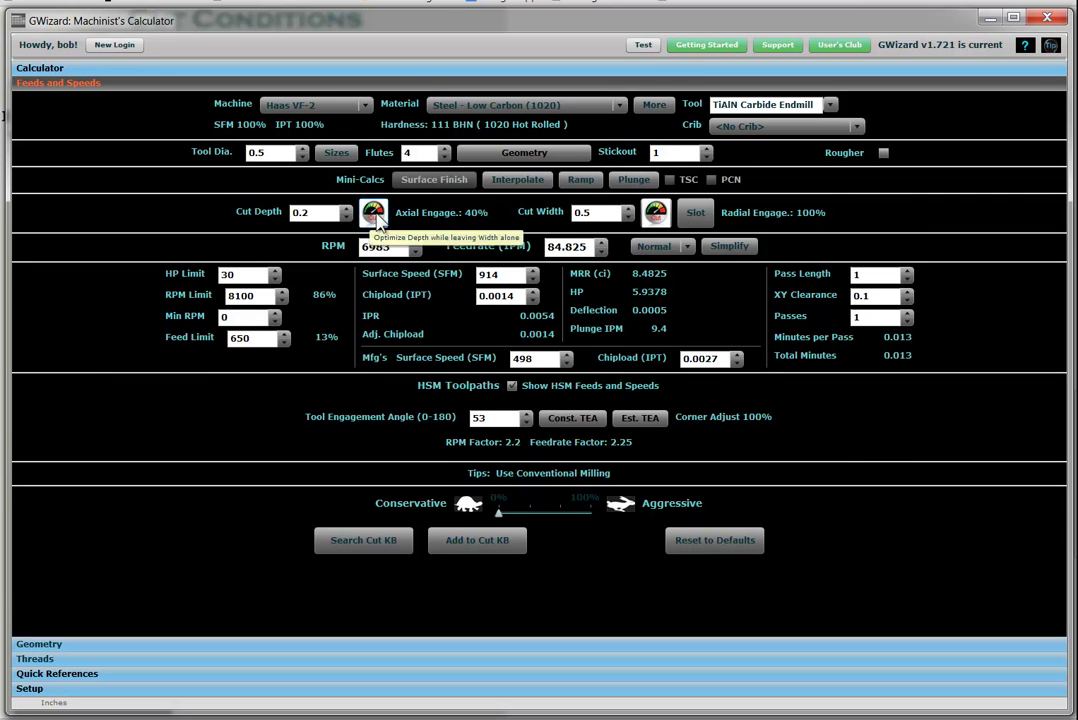
pyautogui.click(374, 214)
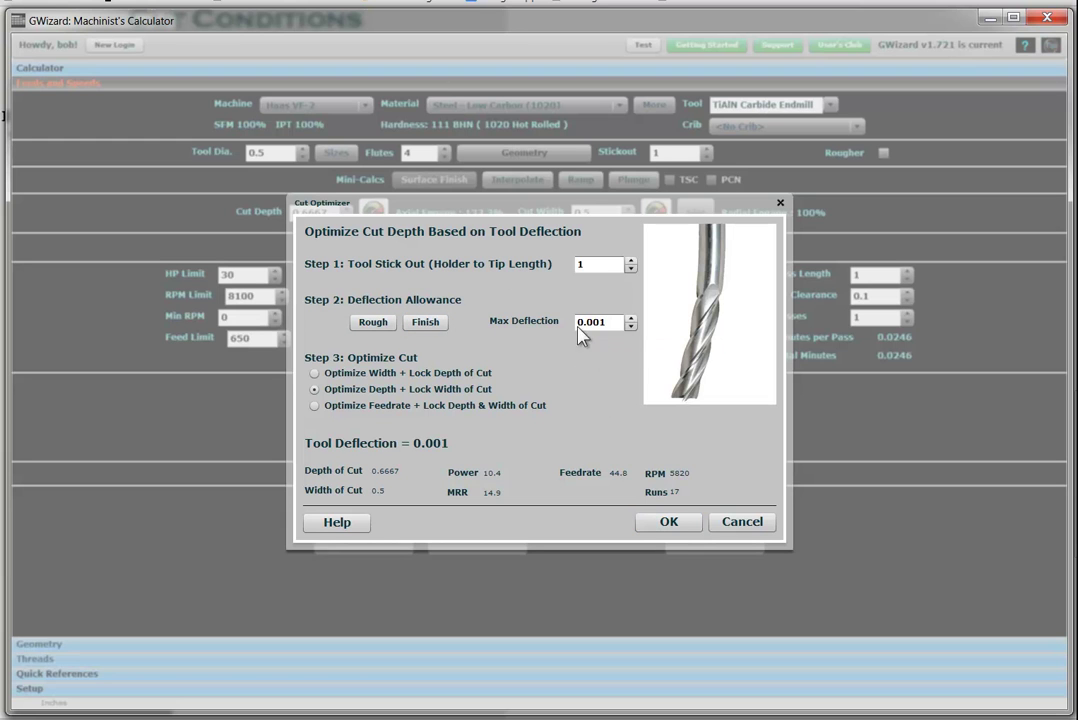
pyautogui.click(376, 322)
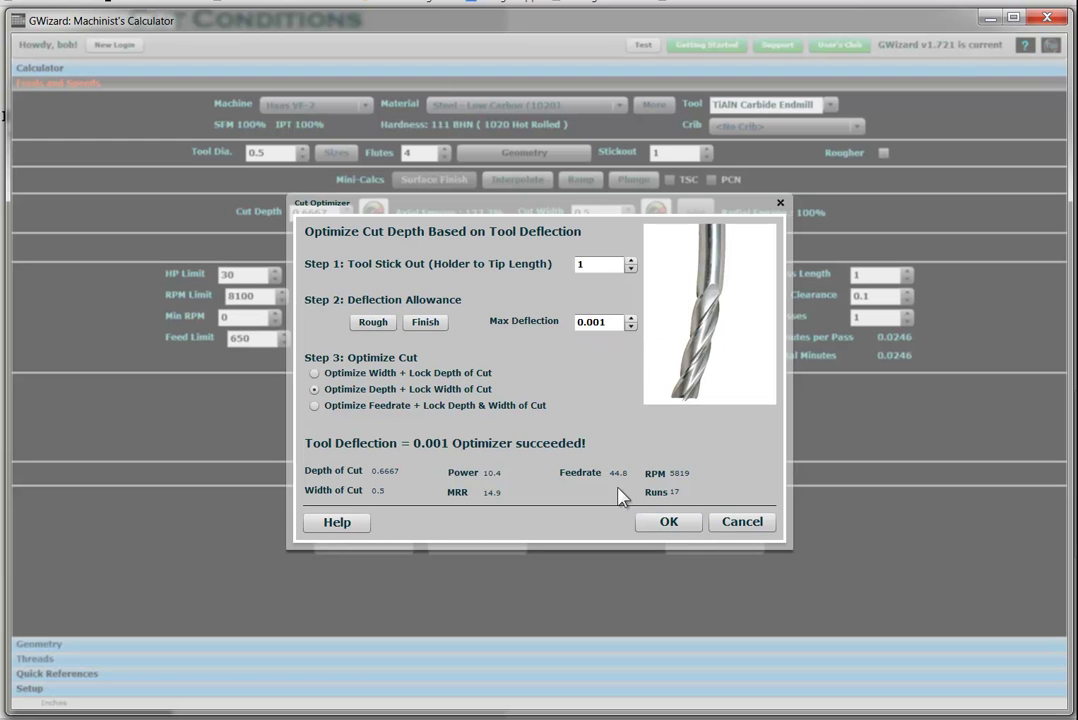
# Accept the optimizer's 0.6667 cut depth, giving 5820 RPM and 44.78 IPM feedrate.
pyautogui.click(666, 521)
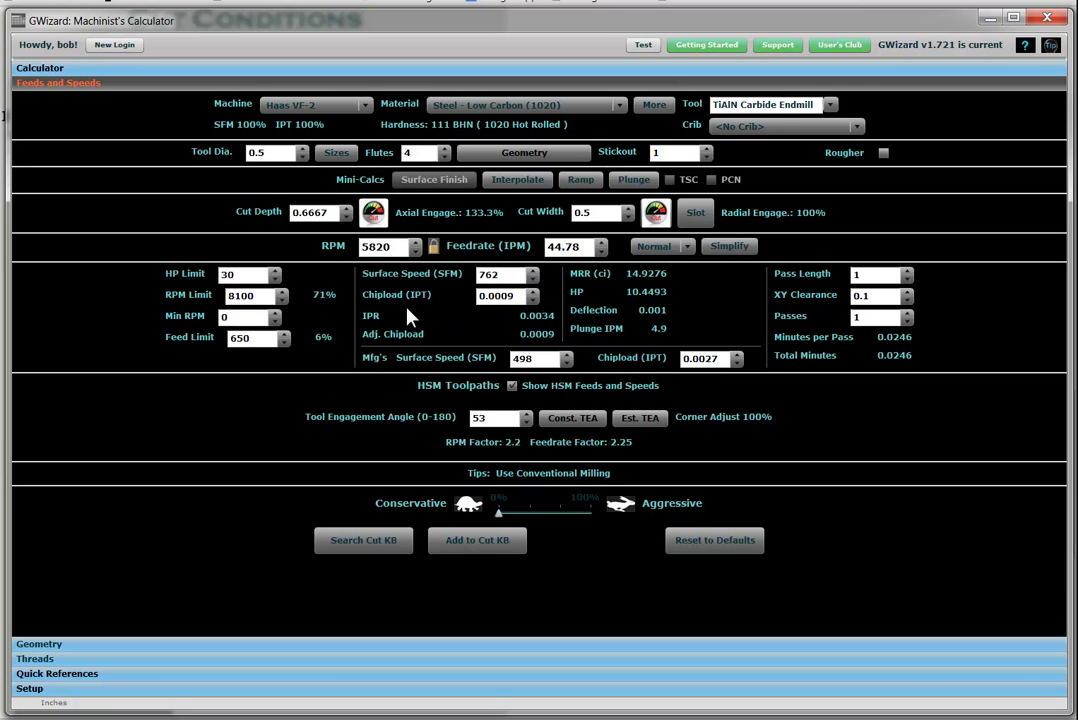
# Set Cut Width to 0.2 with Const. TEA at 78°, comparing HSM feeds off and on, ending on.
pyautogui.click(512, 386)
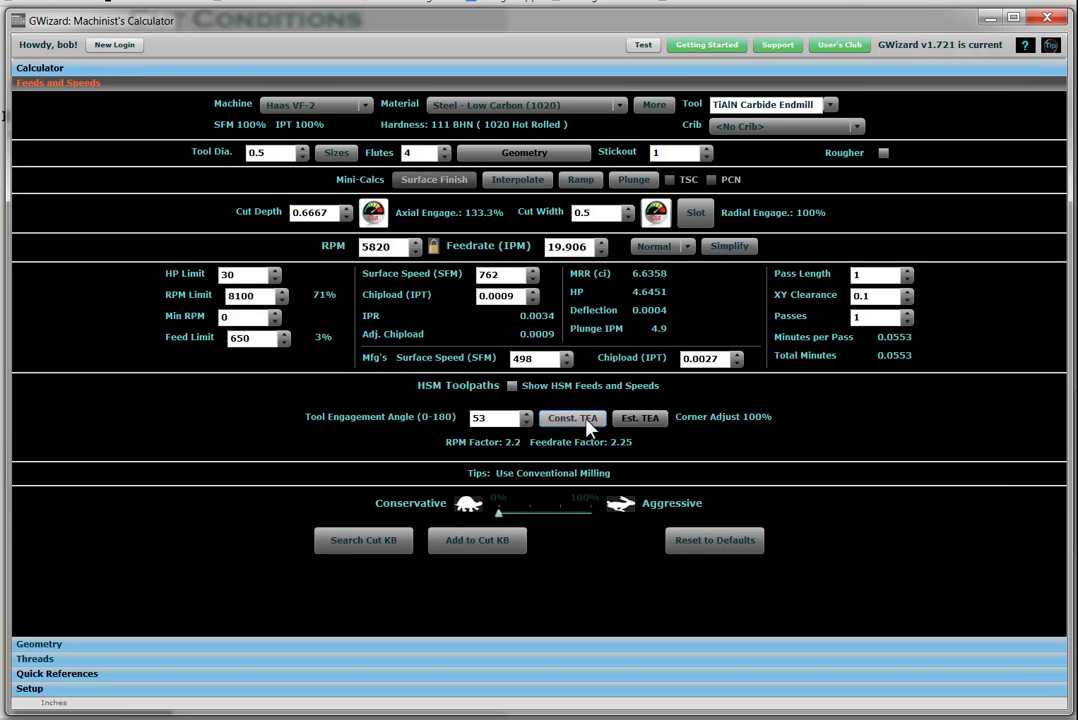
pyautogui.click(597, 213)
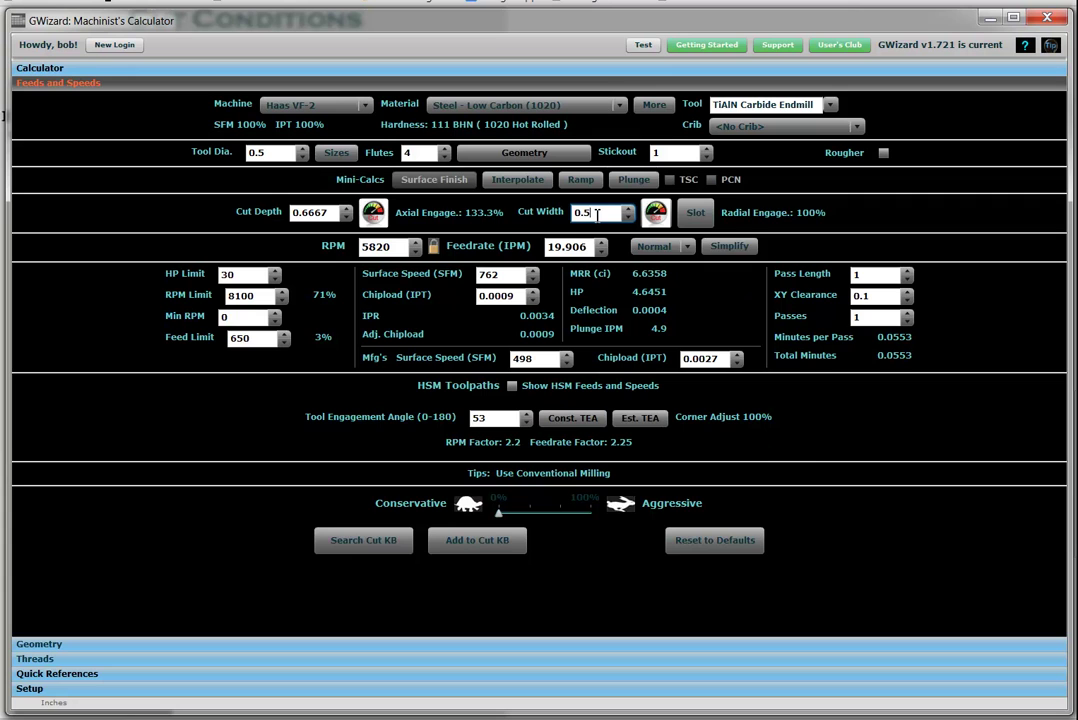
pyautogui.press('BackSpace')
pyautogui.write('2')
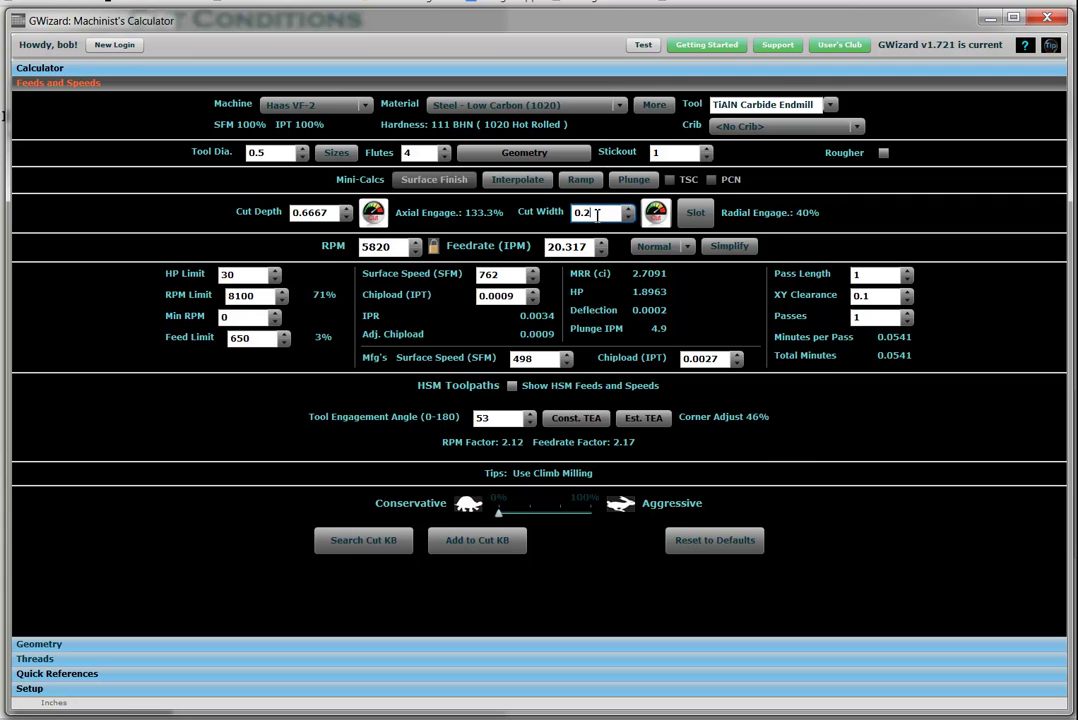
pyautogui.click(578, 421)
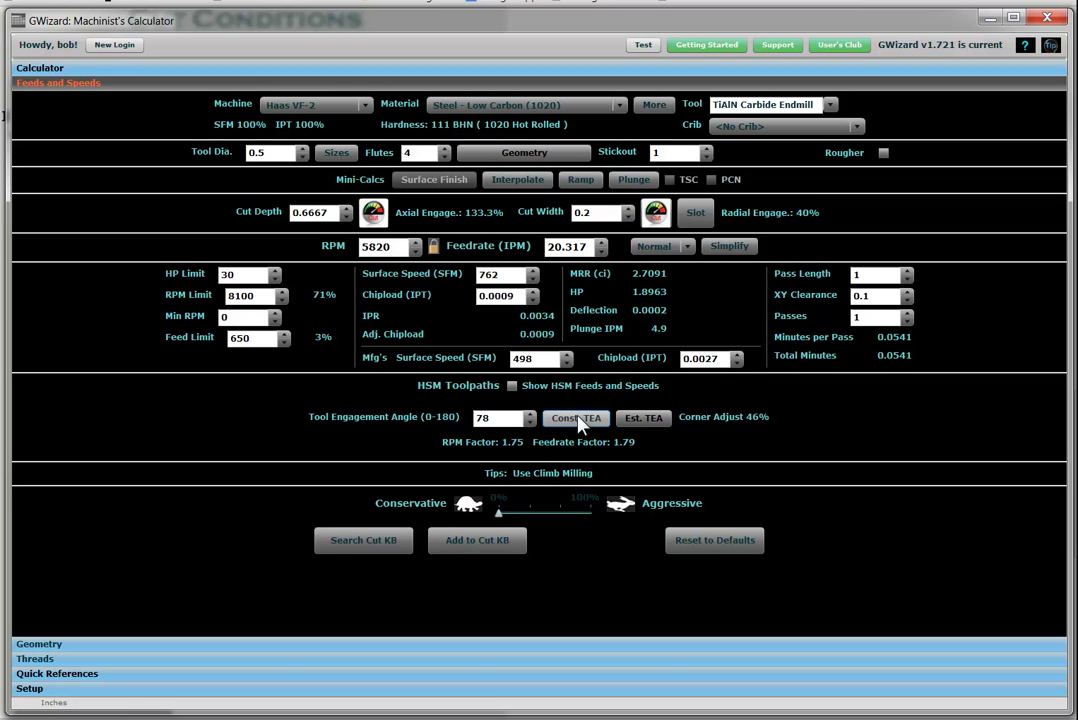
pyautogui.click(512, 386)
pyautogui.click(511, 386)
pyautogui.click(511, 386)
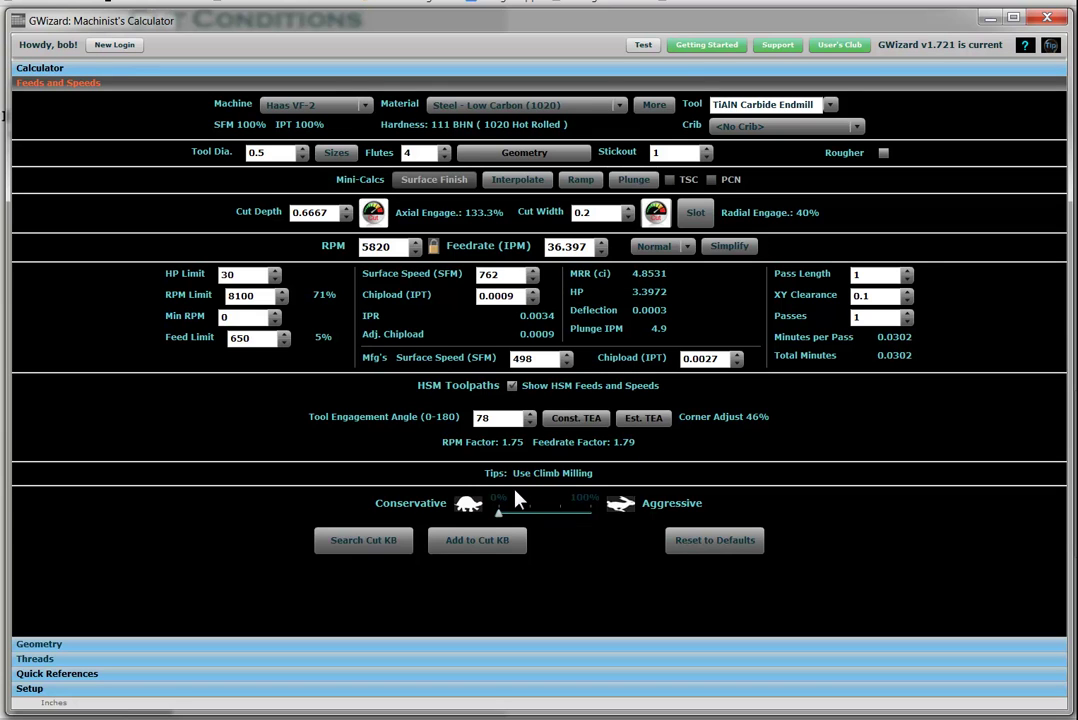
# Set the Conservative/Aggressive slider to 100% aggressive, yielding 87.352 IPM and 0.0021 chipload.
pyautogui.moveTo(502, 513); pyautogui.dragTo(559, 527)
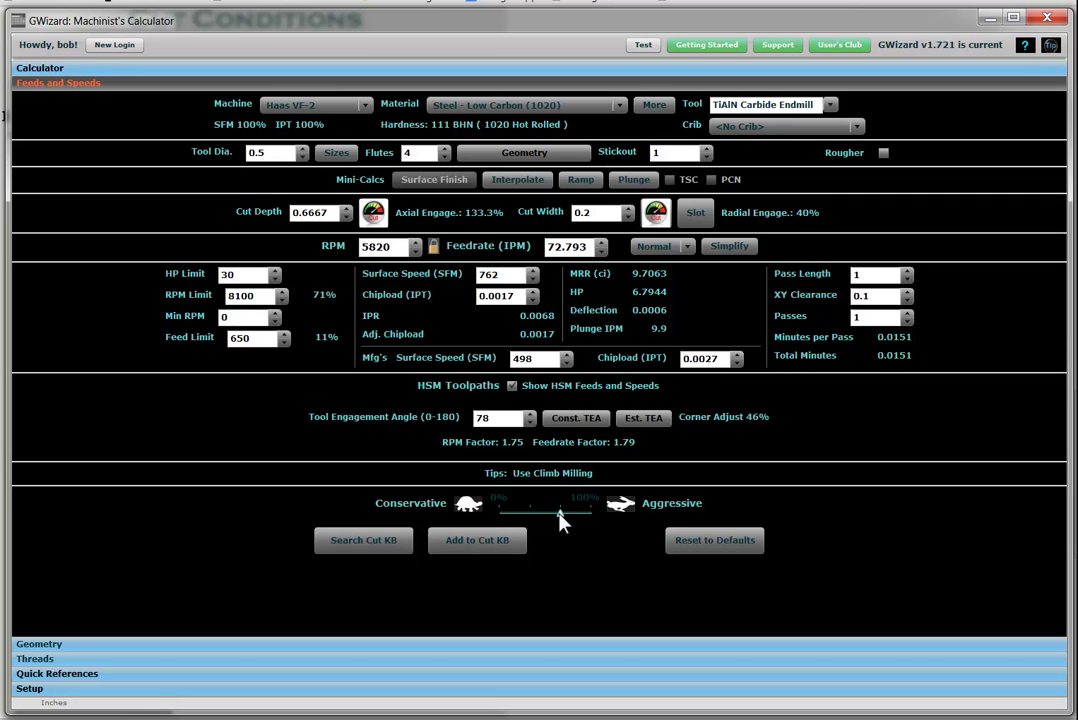
pyautogui.moveTo(560, 518); pyautogui.dragTo(505, 517)
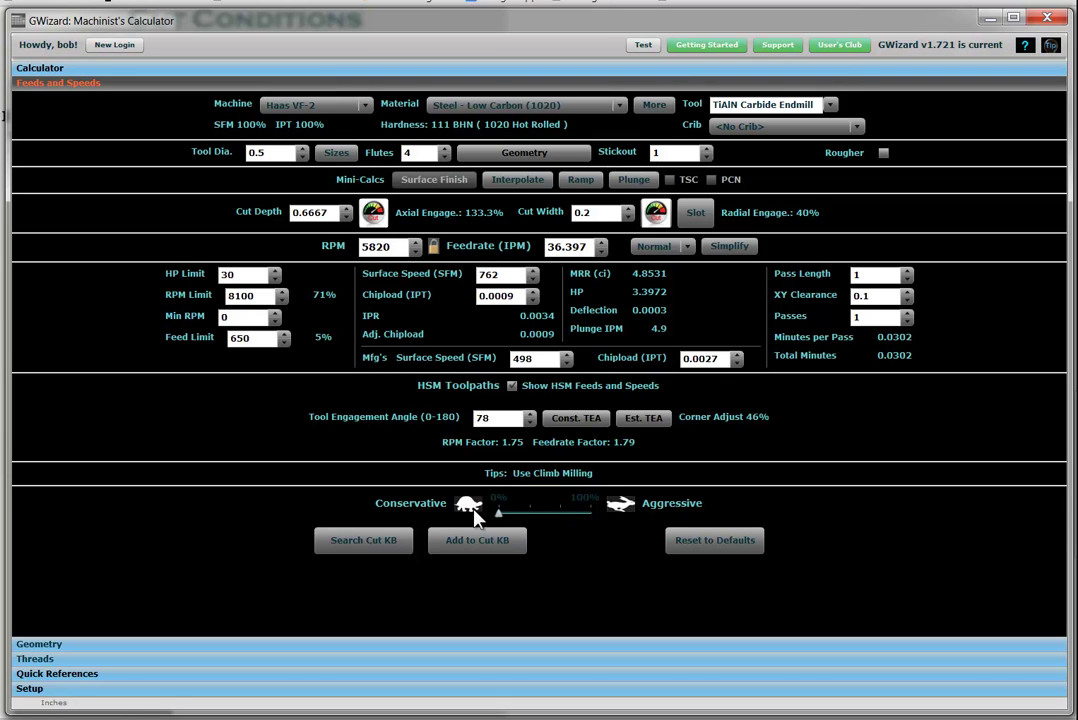
pyautogui.moveTo(499, 516); pyautogui.dragTo(590, 521)
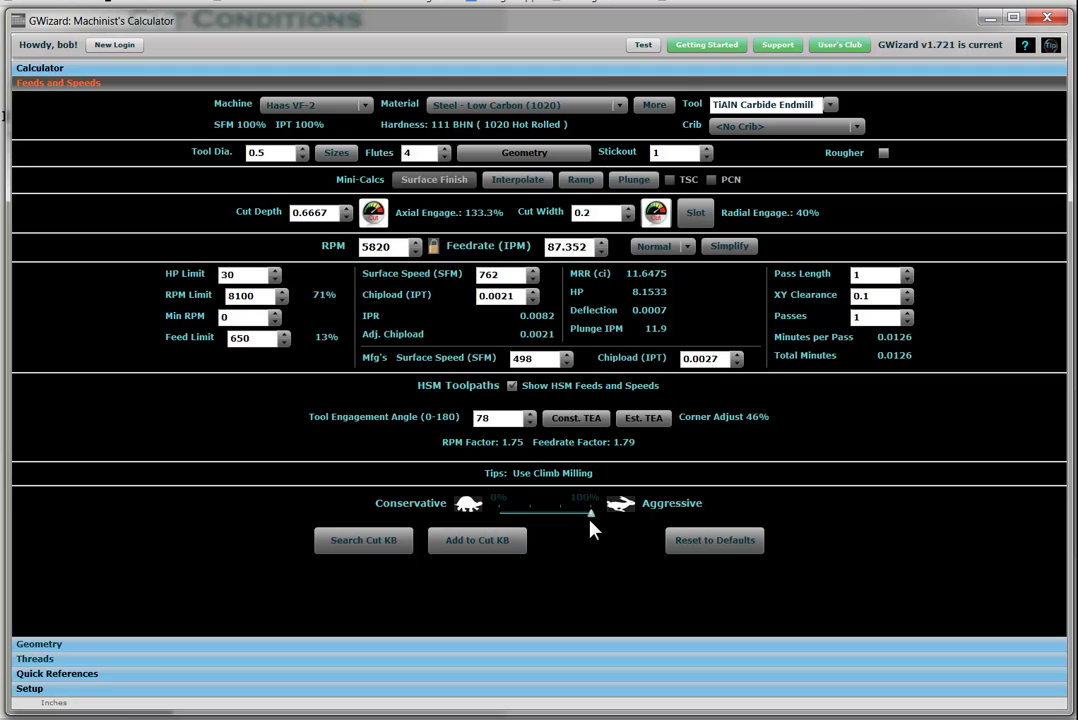